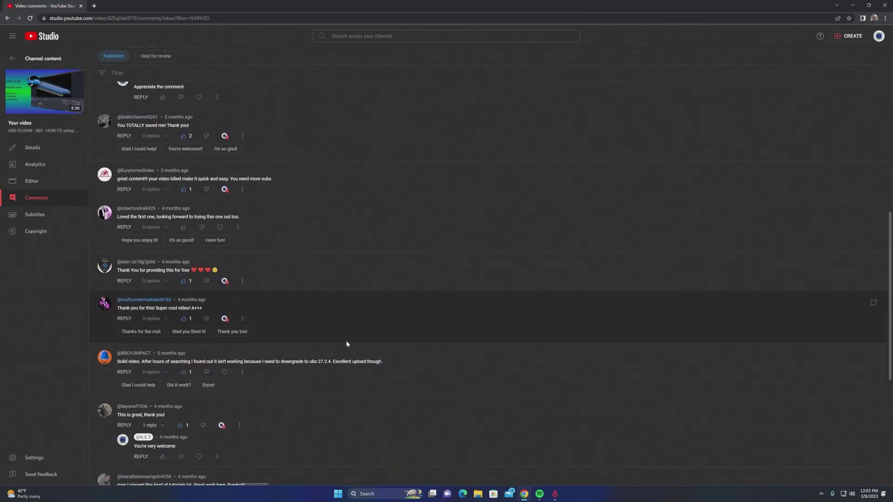
Open the Teleport plugin's download link to reach its 0.6.5 GitHub release page.
scroll(347, 344, down, 6)
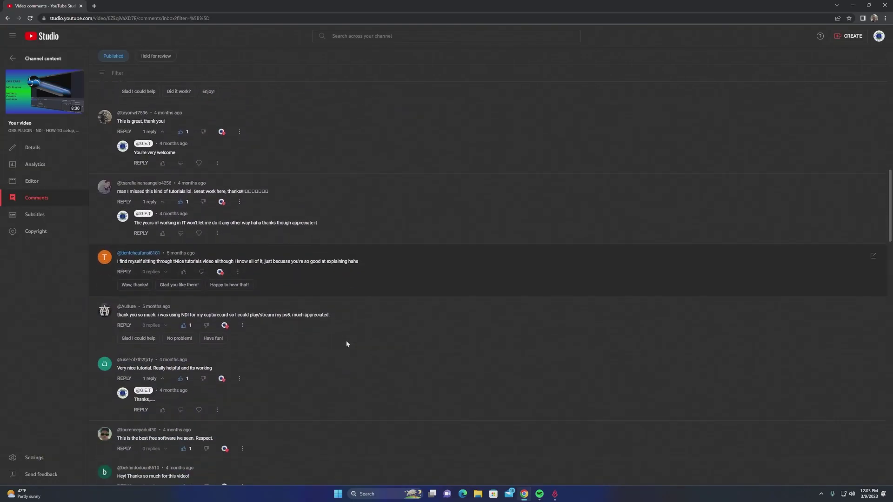
scroll(346, 345, down, 7)
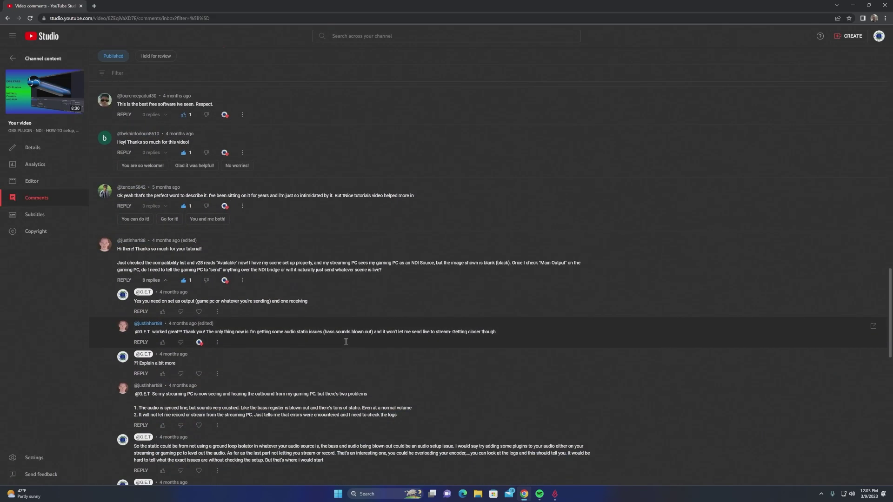
scroll(346, 342, down, 10)
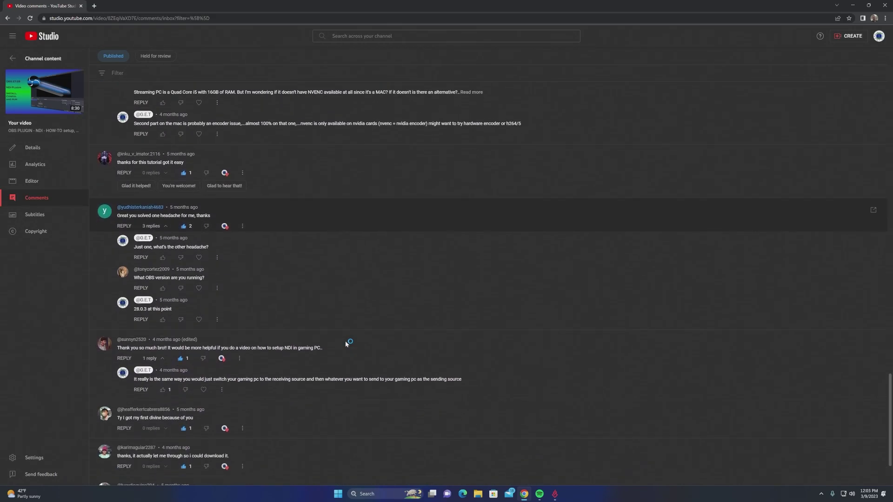
scroll(347, 343, down, 7)
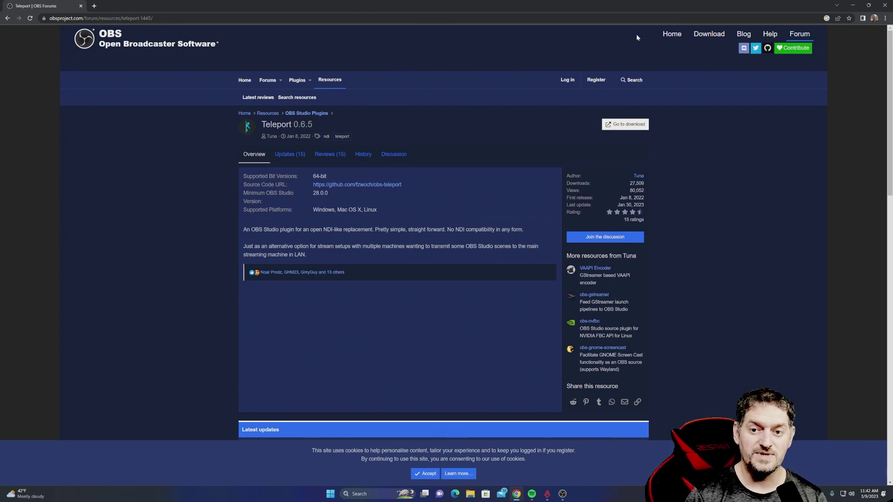
click(626, 124)
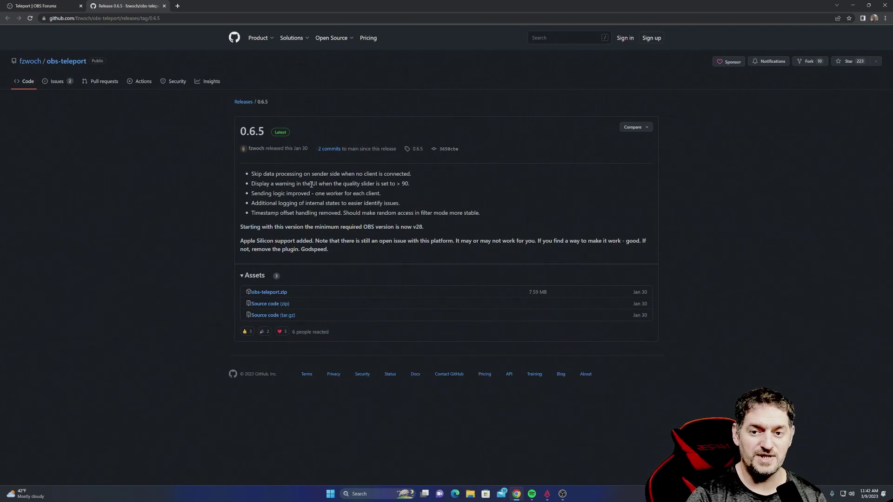
Download obs-teleport.zip from the 0.6.5 release assets and open the downloaded zip.
click(264, 294)
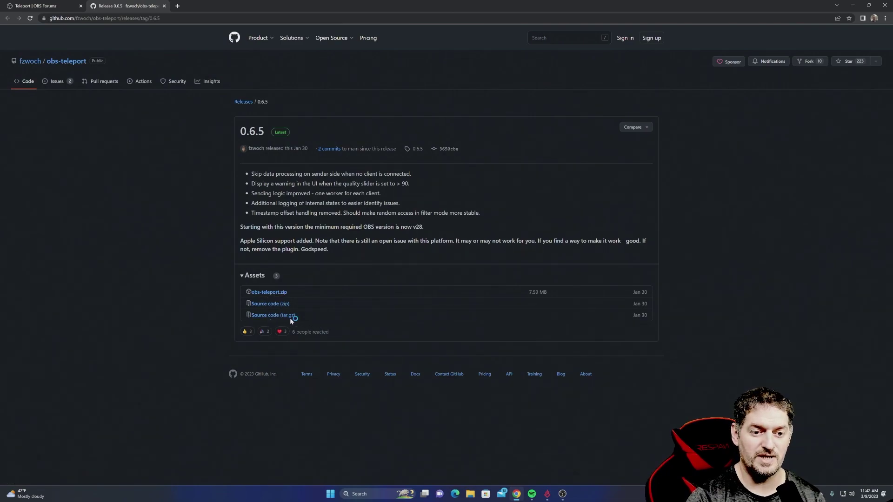
click(277, 295)
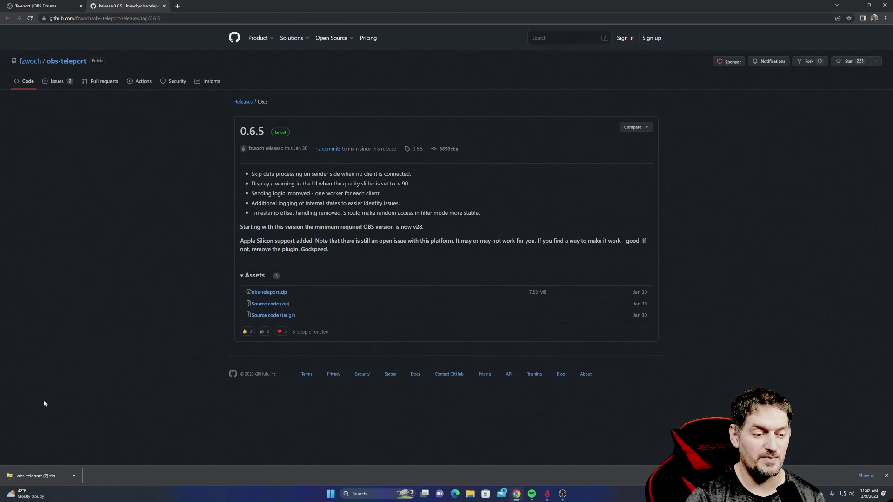
click(52, 477)
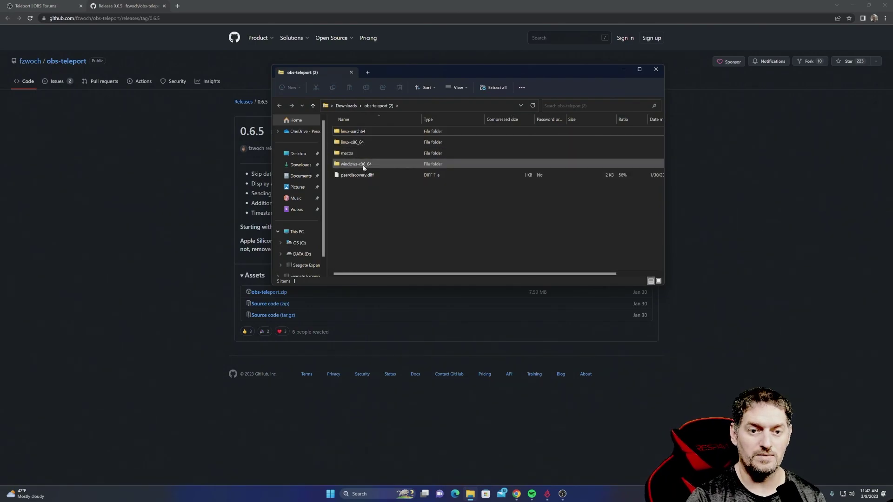
Launch the Teleport installer from the windows-x86_64 folder, allowing it past the SmartScreen warning.
double_click(364, 164)
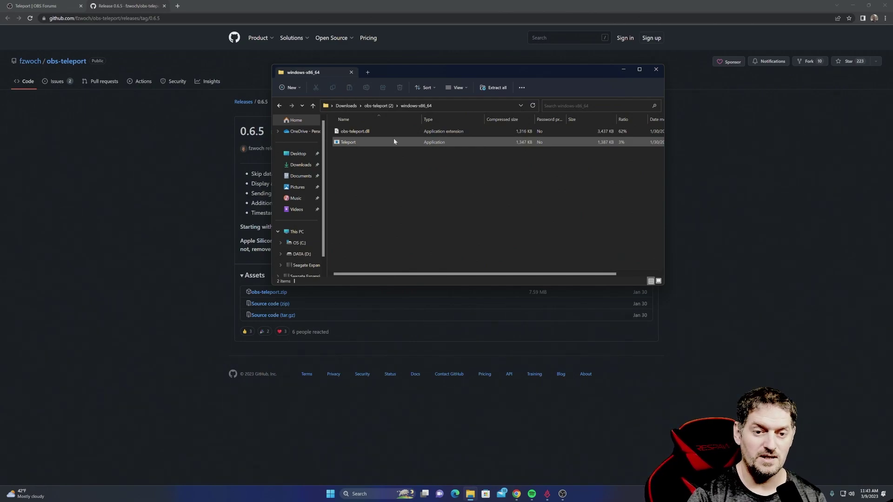
click(349, 146)
double_click(349, 144)
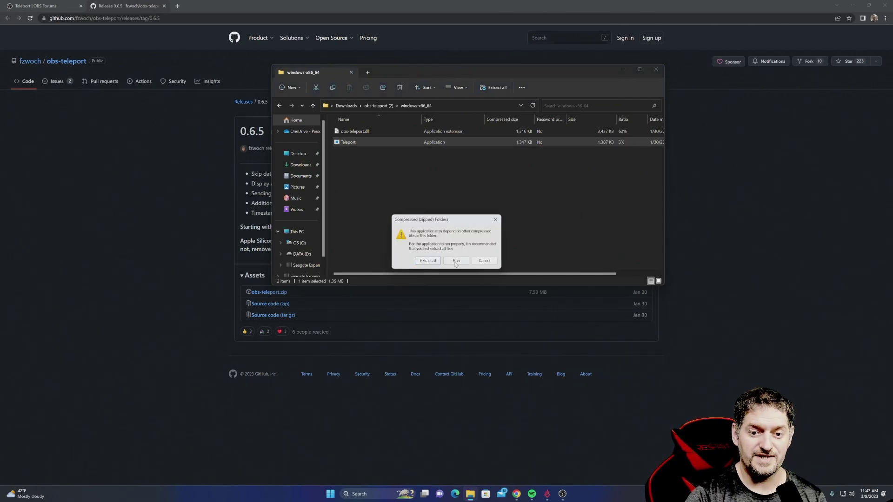
click(456, 262)
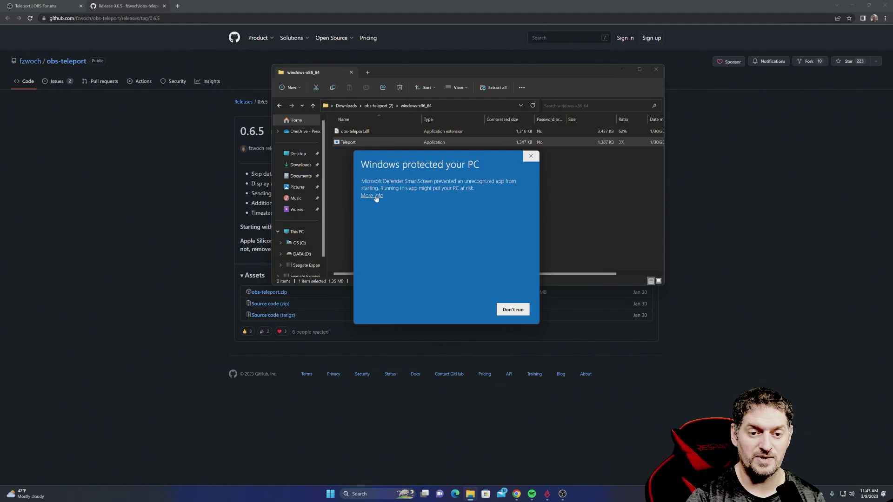
click(380, 200)
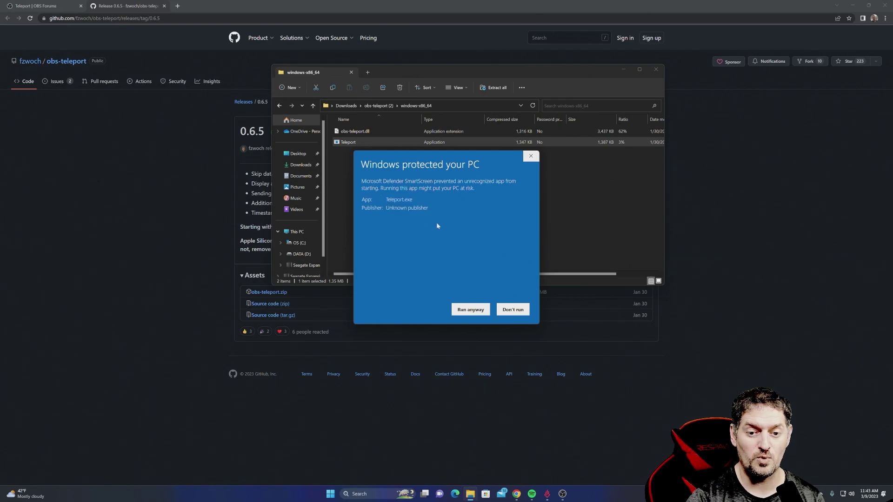
click(467, 311)
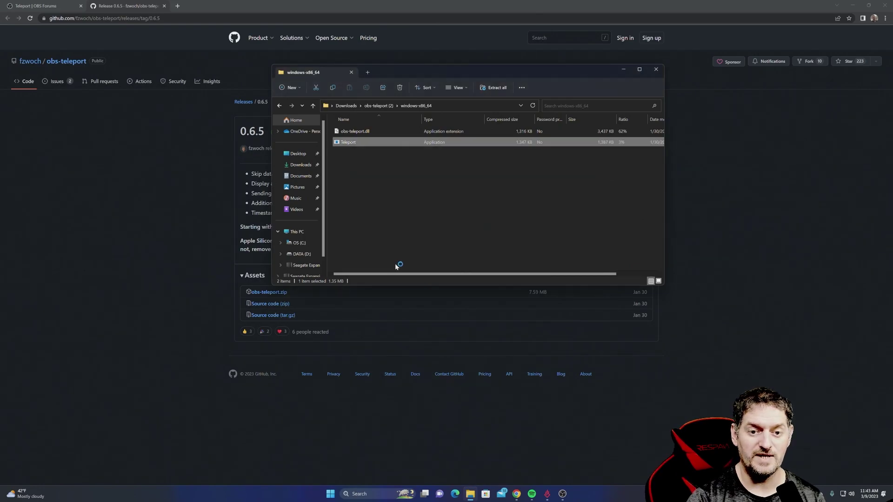
Accept the license, check the C:\Program Files\obs-studio\obs-plugins\64bit destination, then cancel setup and close Explorer.
click(489, 305)
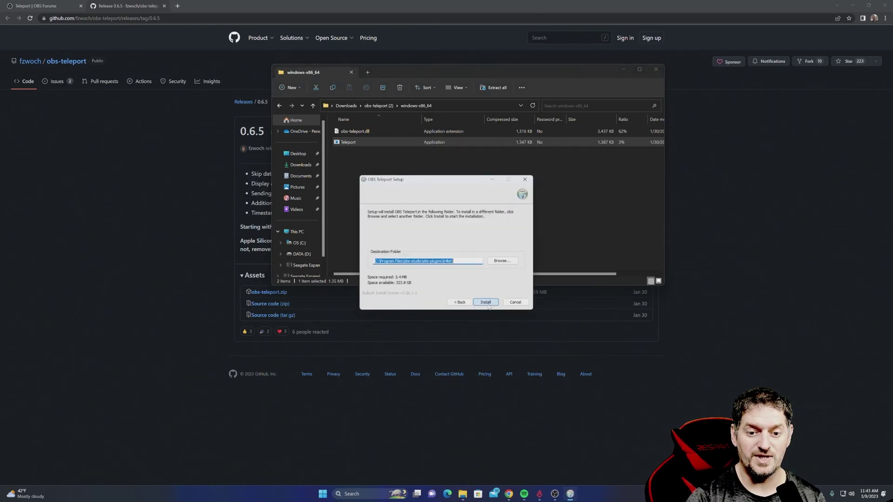
mouse_move(462, 261)
mouse_down()
mouse_move(375, 262)
mouse_move(458, 264)
mouse_up()
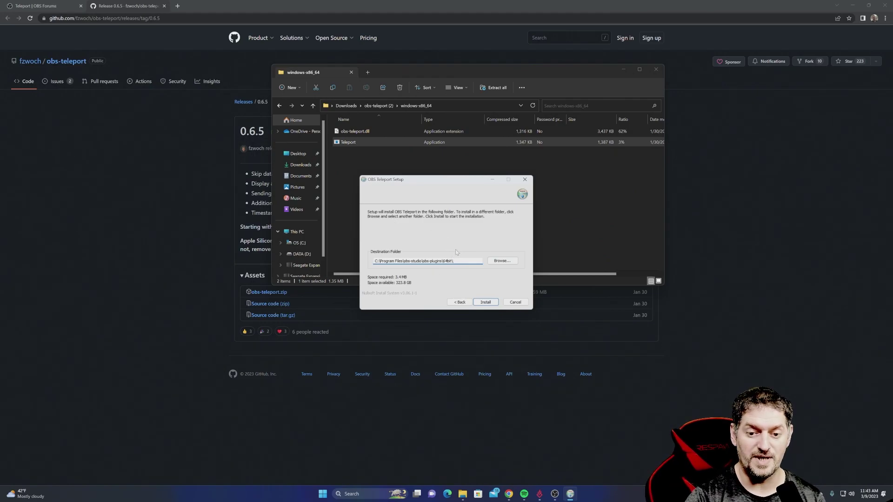
click(514, 302)
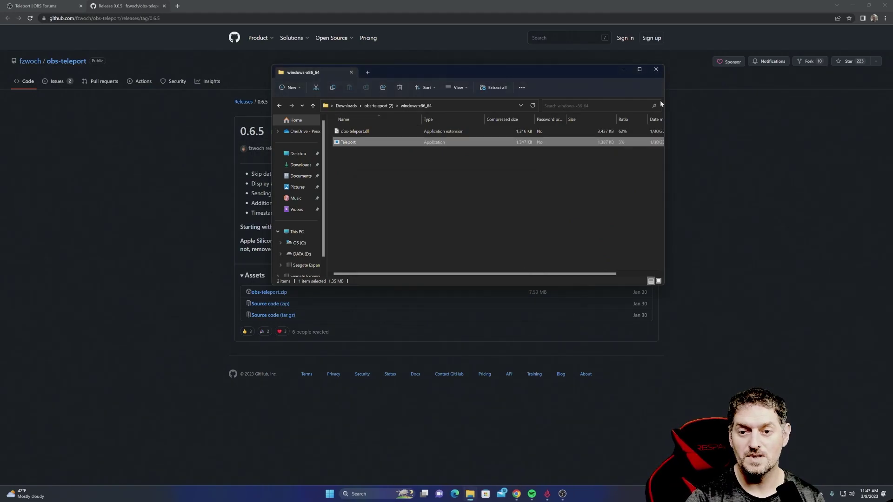
click(656, 69)
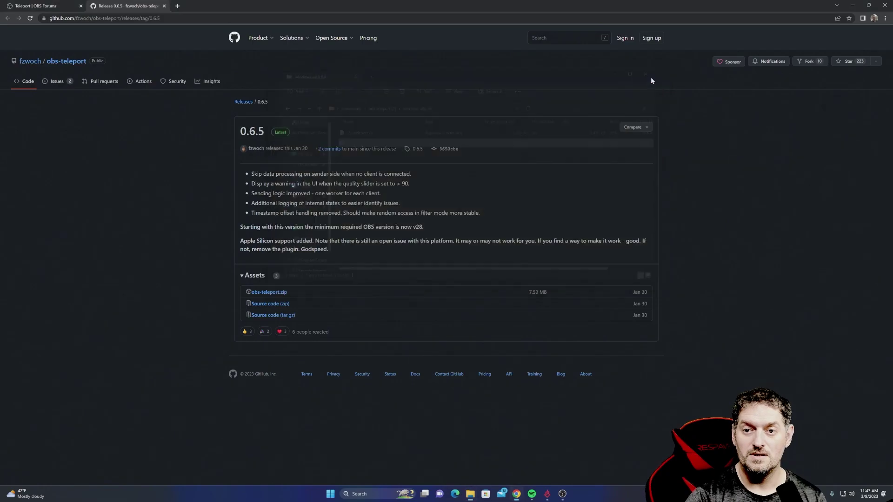
Close Chrome, bring up OBS Studio and make the Display Capture source visible.
click(885, 5)
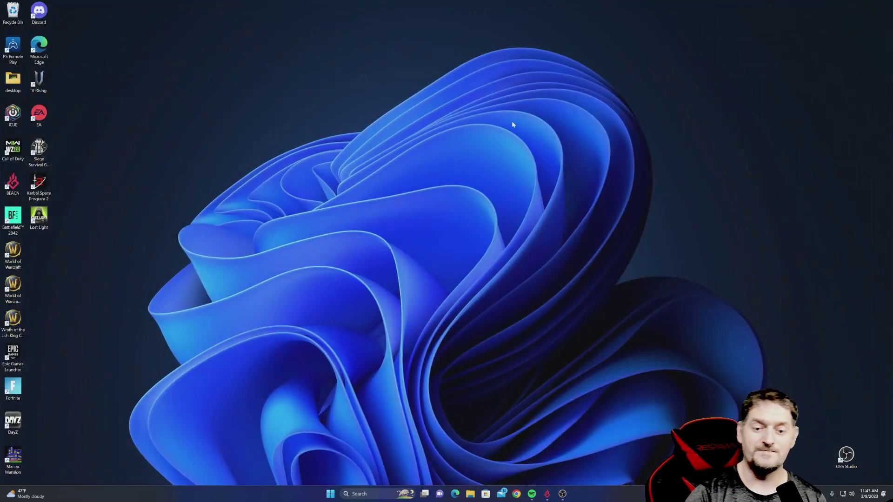
click(562, 495)
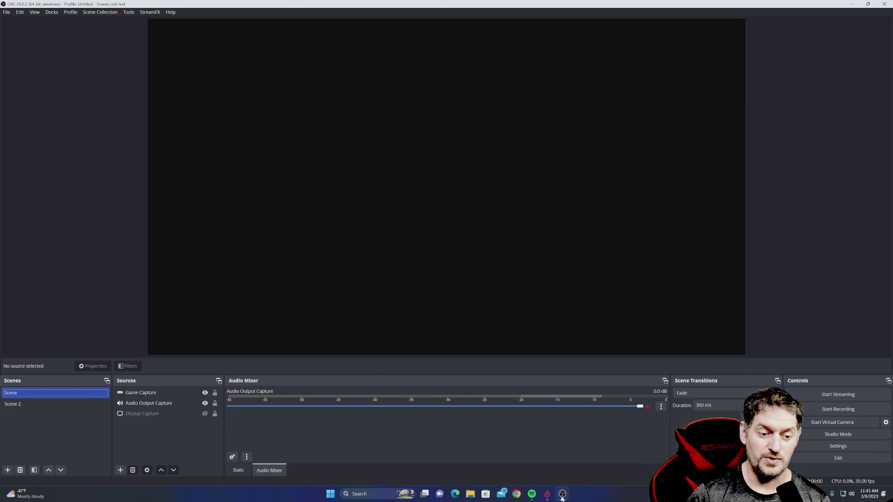
click(205, 414)
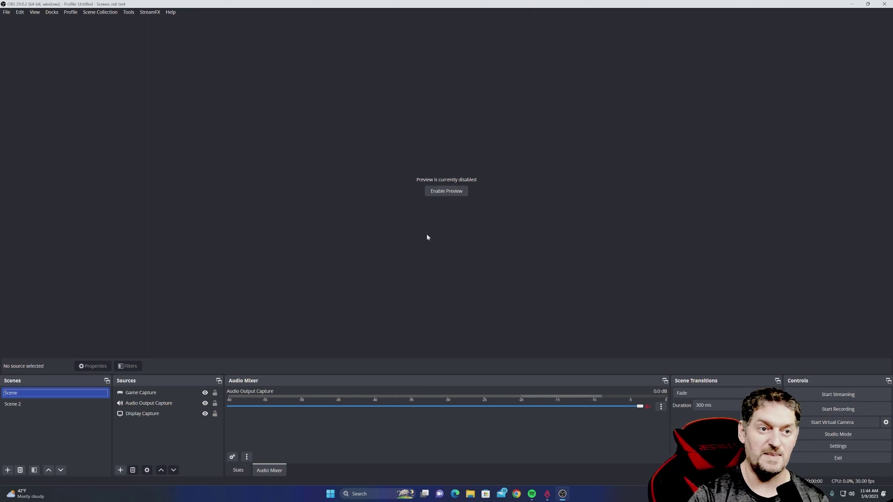
Enable Teleport output with identifier test, port 1000 and quality 93, and save.
click(125, 14)
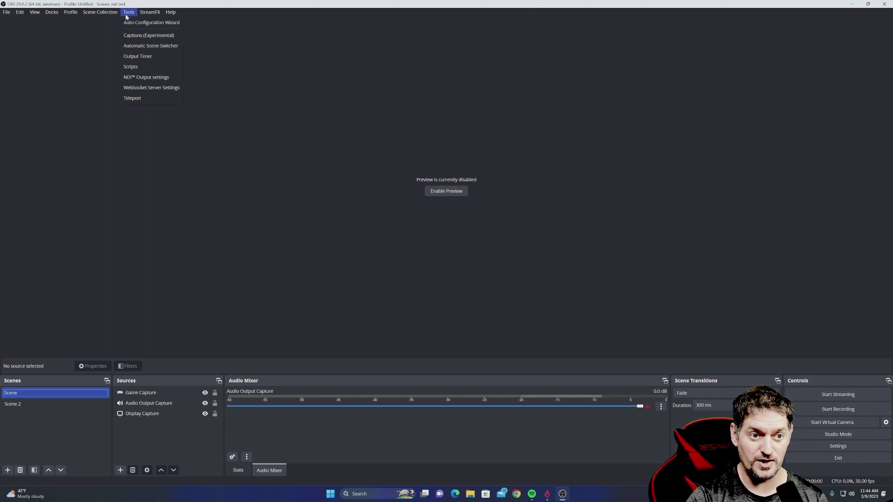
click(135, 100)
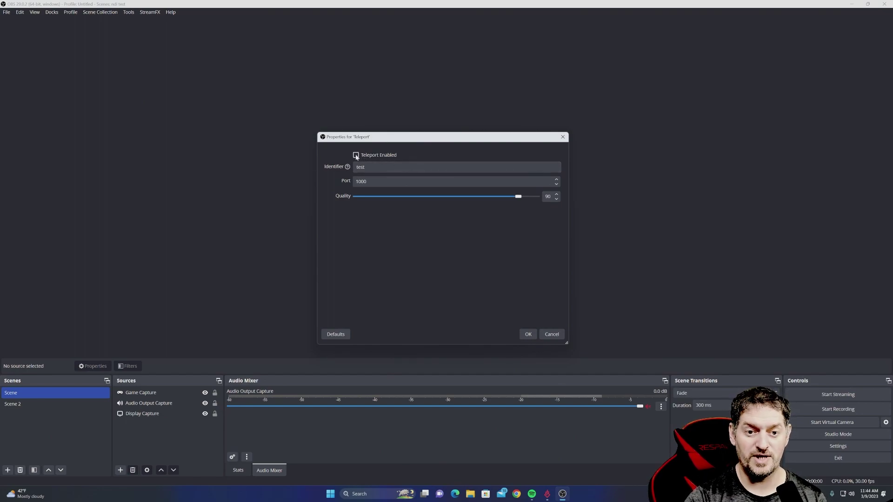
click(362, 169)
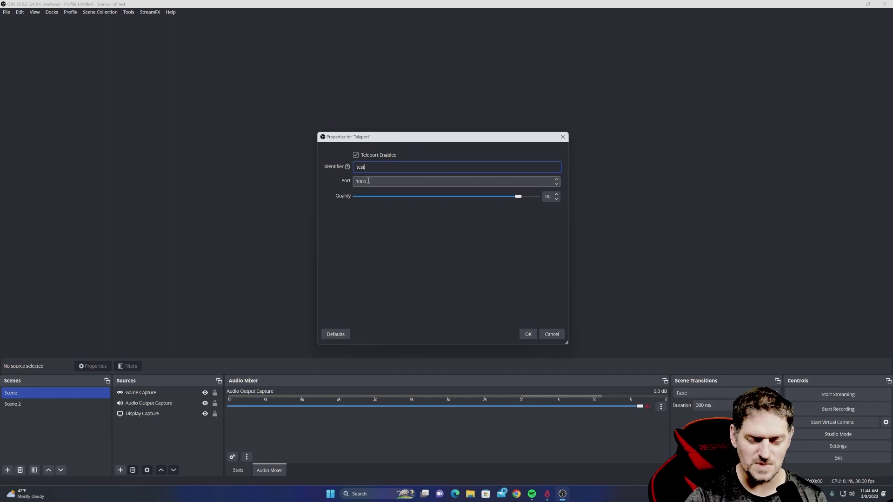
click(557, 195)
click(558, 195)
click(557, 195)
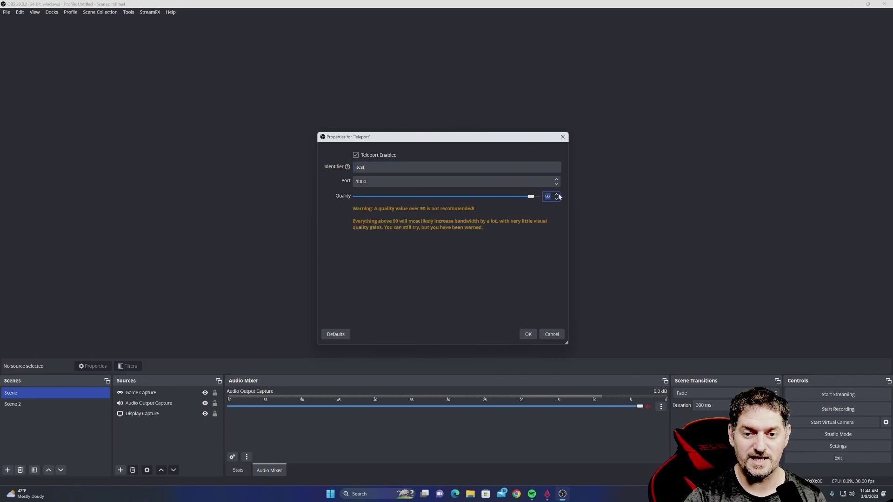
drag(531, 197, 519, 200)
click(524, 335)
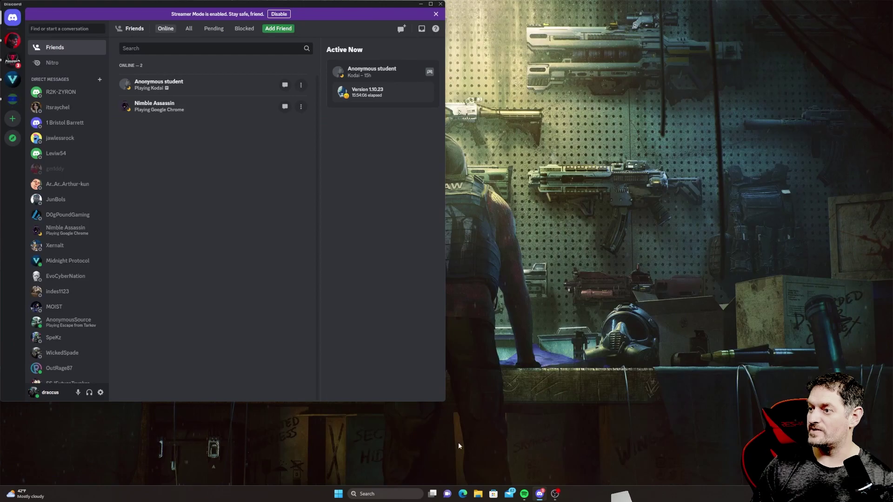
Close the Discord window.
click(440, 4)
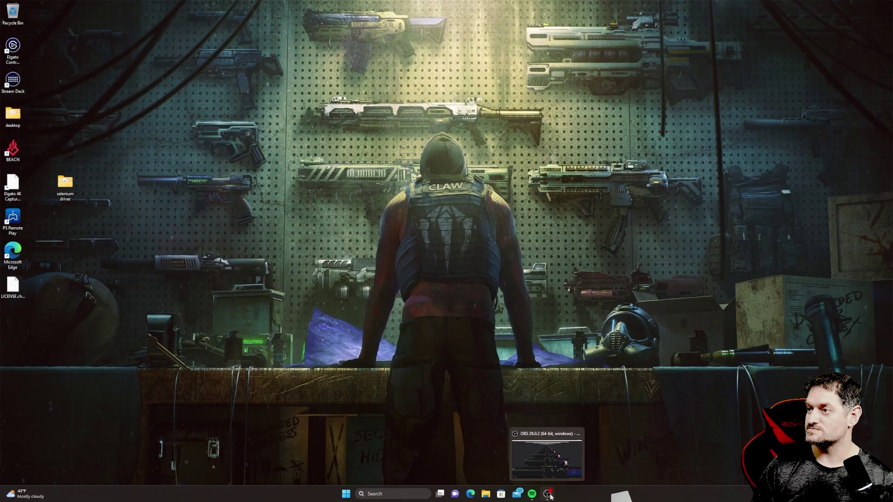